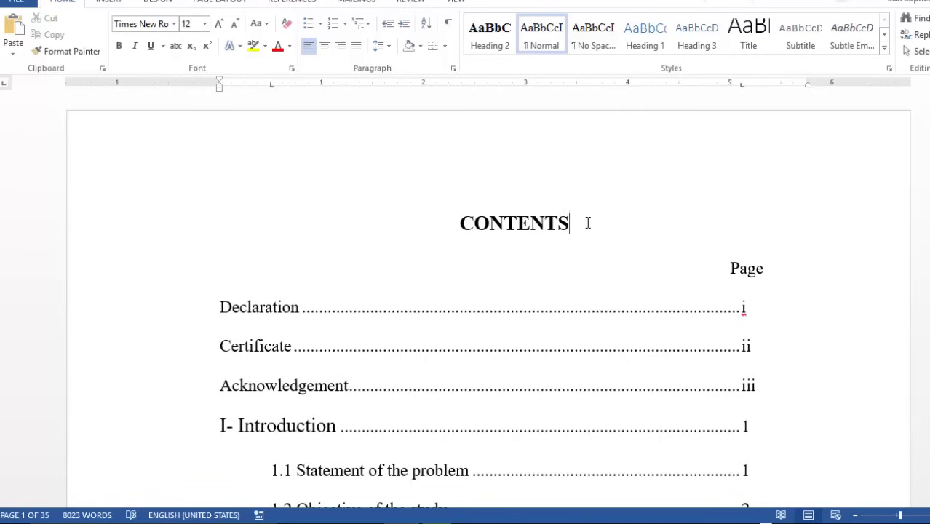
Scroll down to the CHAPTER - I heading, then back up to the CONTENTS heading.
scroll(644, 258, "down", 1)
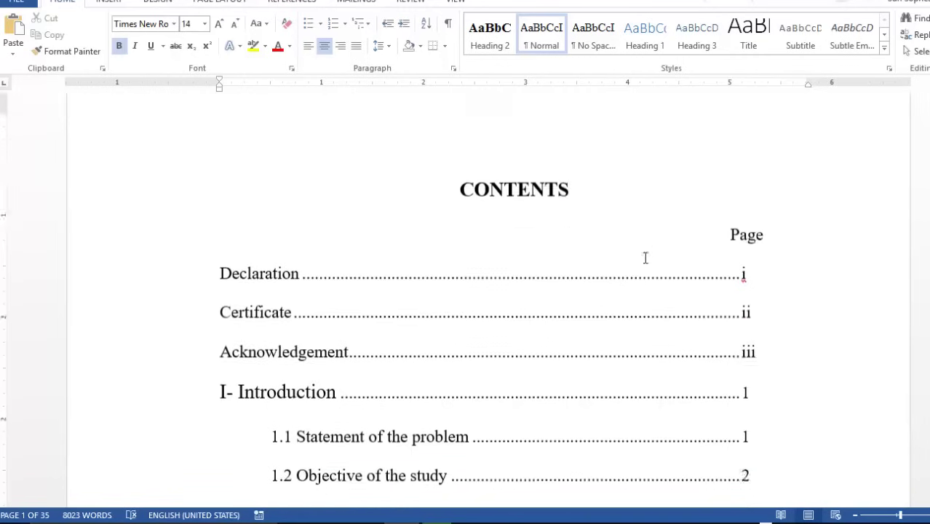
scroll(644, 258, "down", 10)
scroll(644, 258, "down", 6)
scroll(644, 258, "down", 5)
scroll(644, 257, "down", 6)
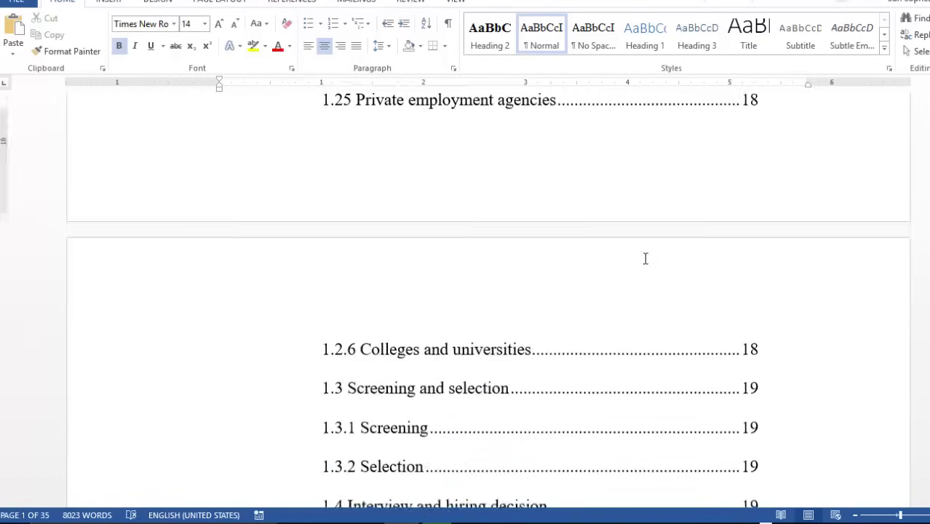
scroll(645, 258, "down", 5)
scroll(645, 259, "down", 7)
scroll(645, 258, "down", 3)
scroll(645, 258, "down", 7)
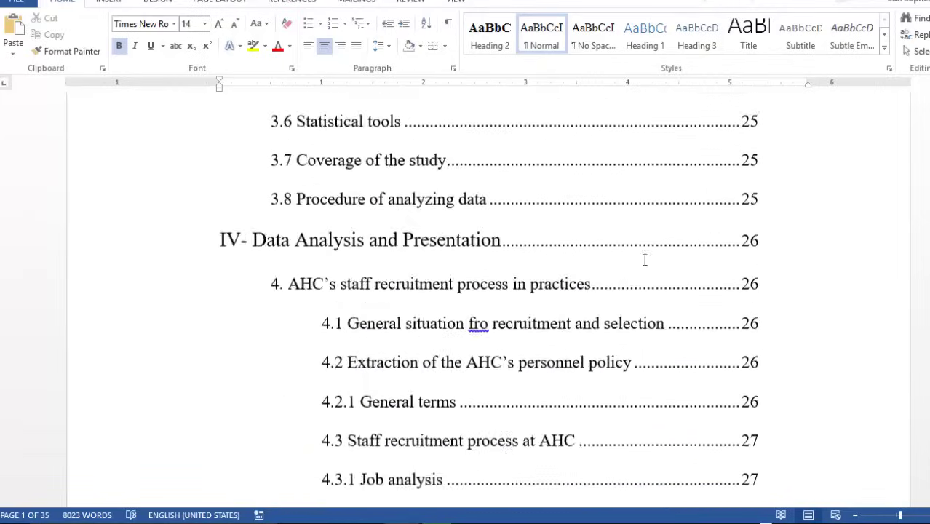
scroll(644, 259, "down", 7)
scroll(644, 260, "down", 5)
scroll(642, 262, "down", 5)
scroll(639, 262, "down", 5)
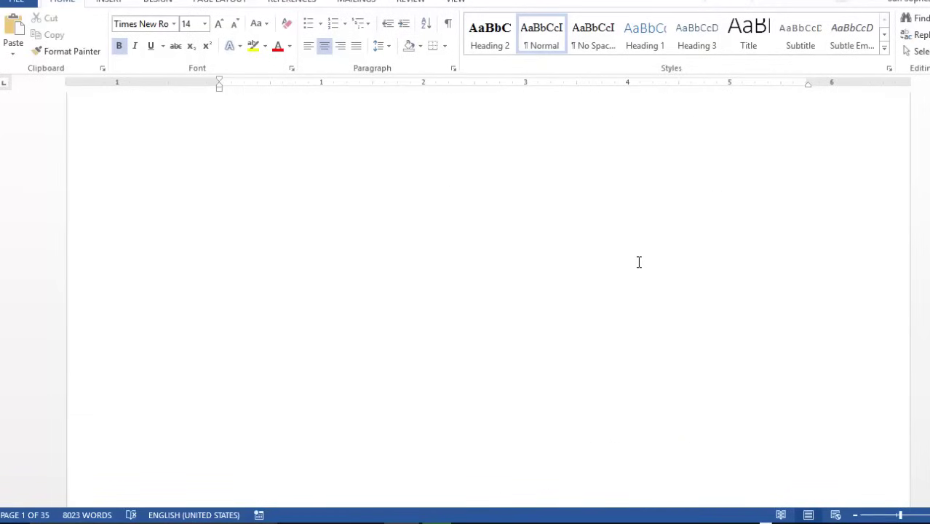
scroll(639, 262, "down", 2)
scroll(638, 262, "down", 6)
scroll(638, 262, "down", 3)
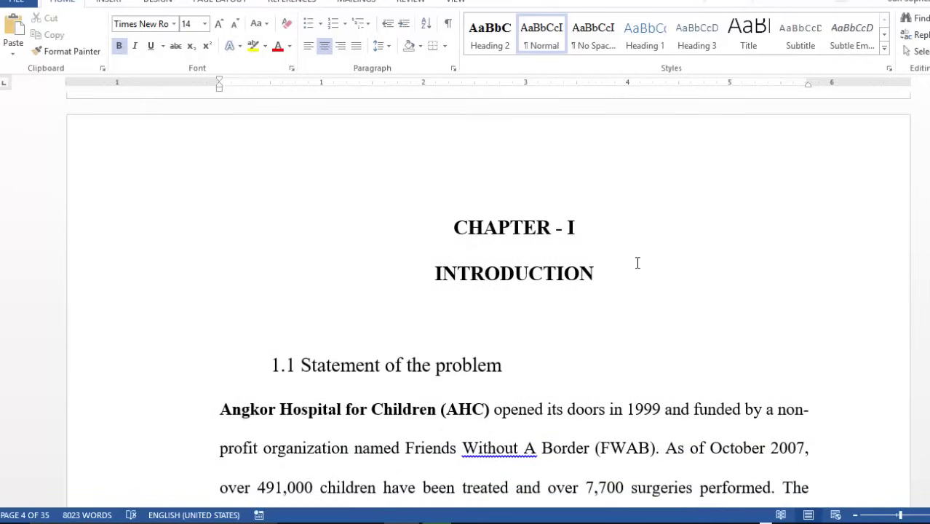
left_click(604, 238)
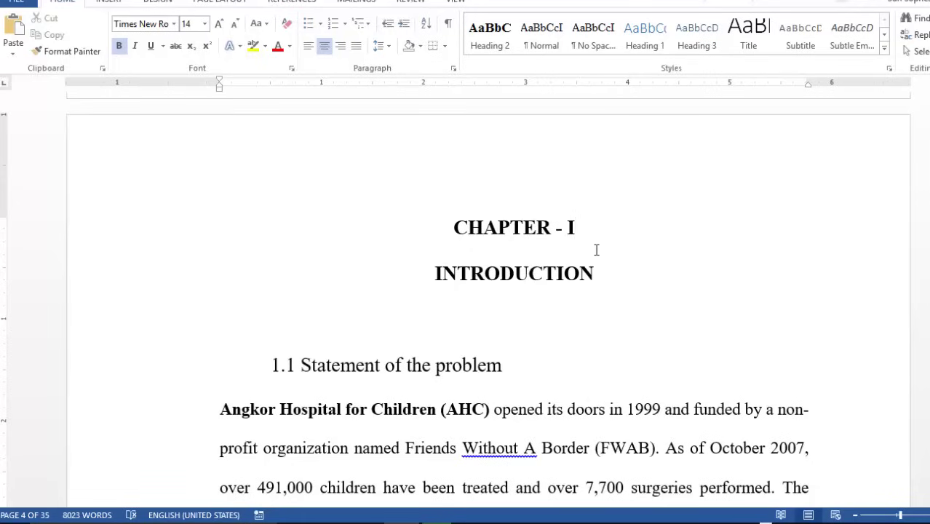
scroll(595, 251, "up", 5)
scroll(595, 249, "up", 3)
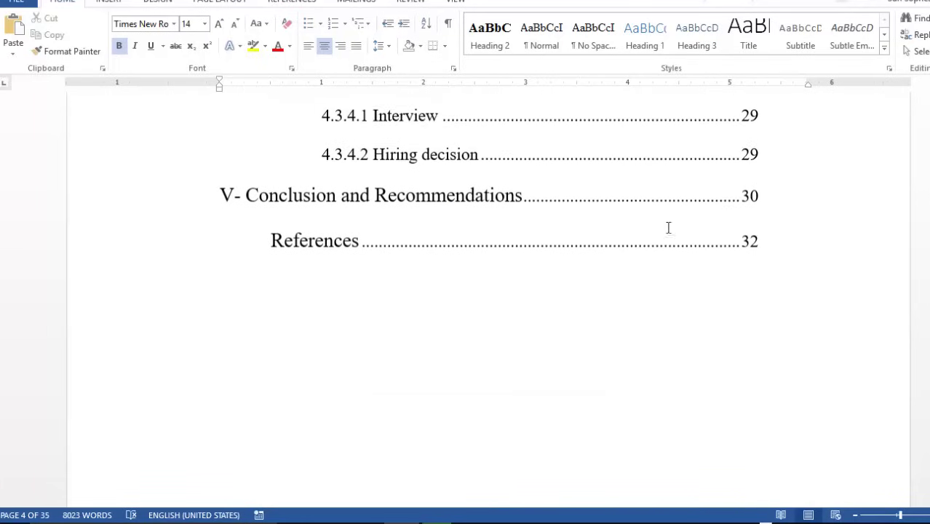
scroll(891, 154, "up", 2)
scroll(891, 154, "up", 15)
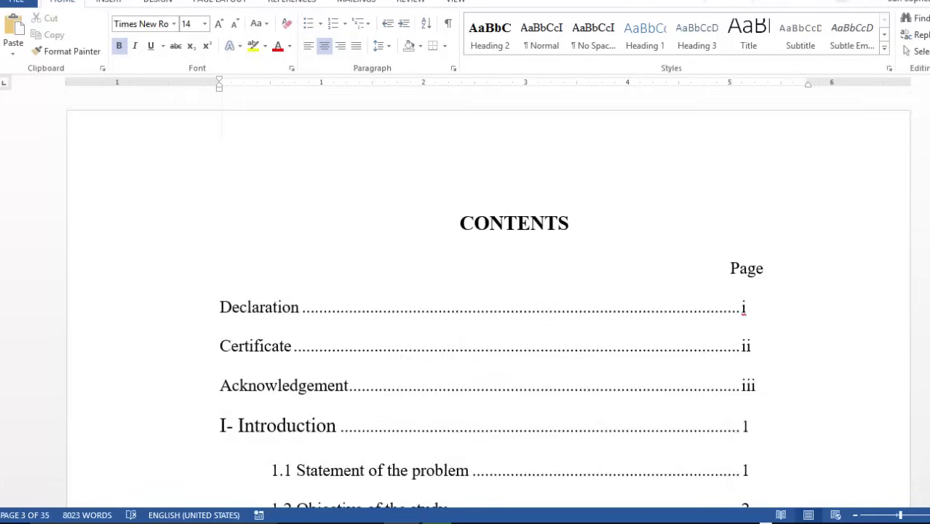
left_click(644, 211)
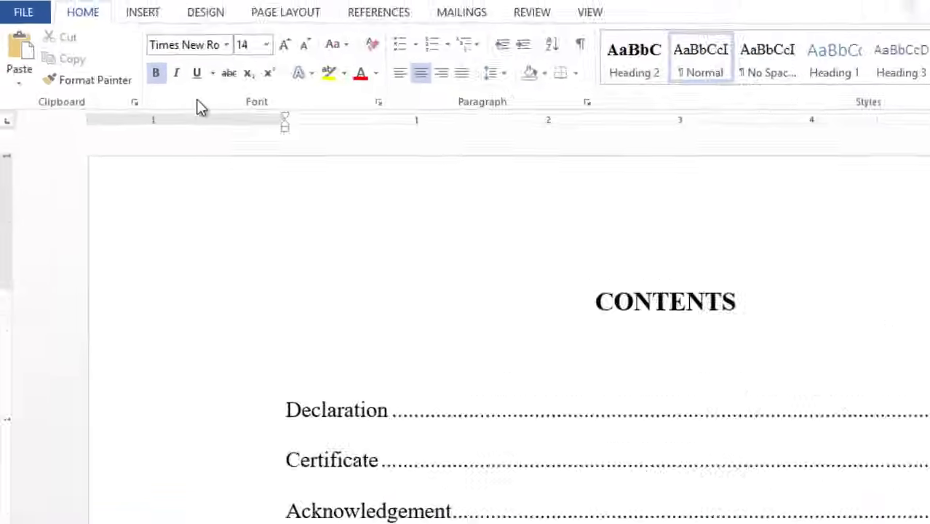
Insert a plain right-aligned page number at the bottom of the page.
left_click(110, 2)
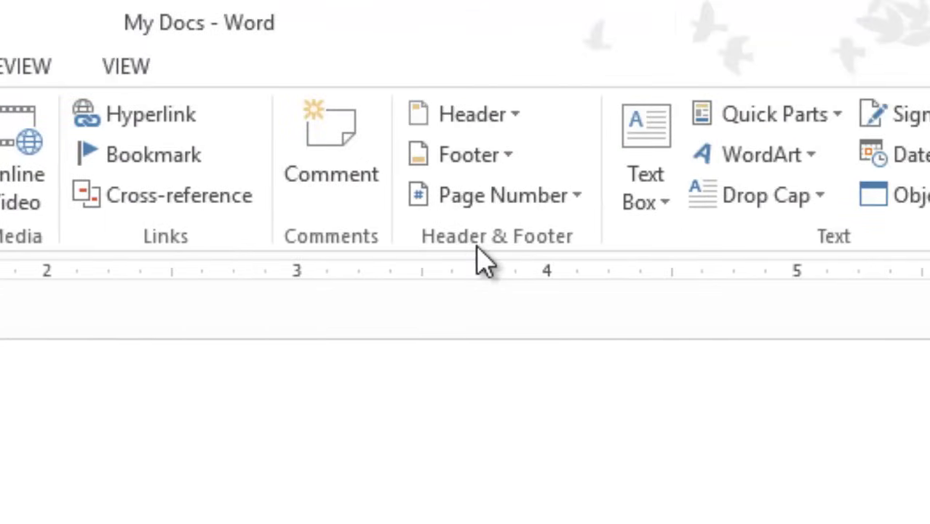
left_click(572, 208)
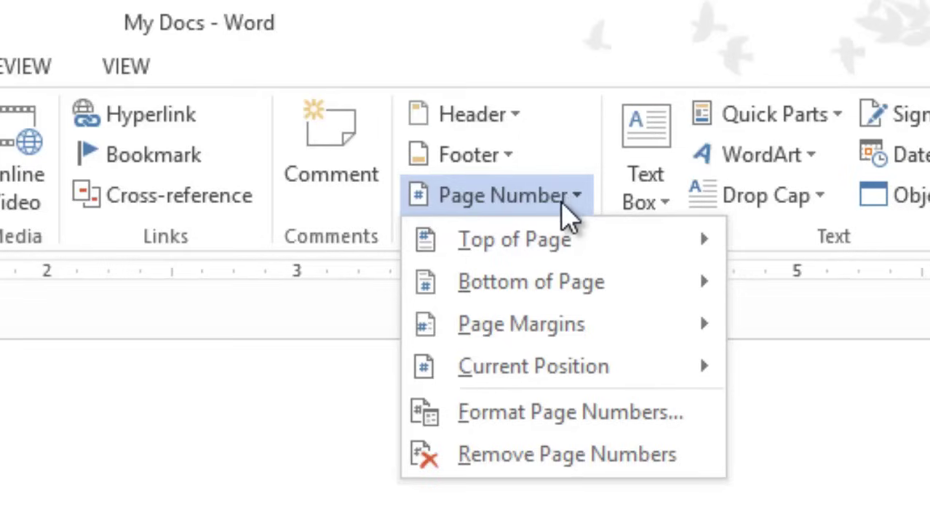
mouse_move(531, 282)
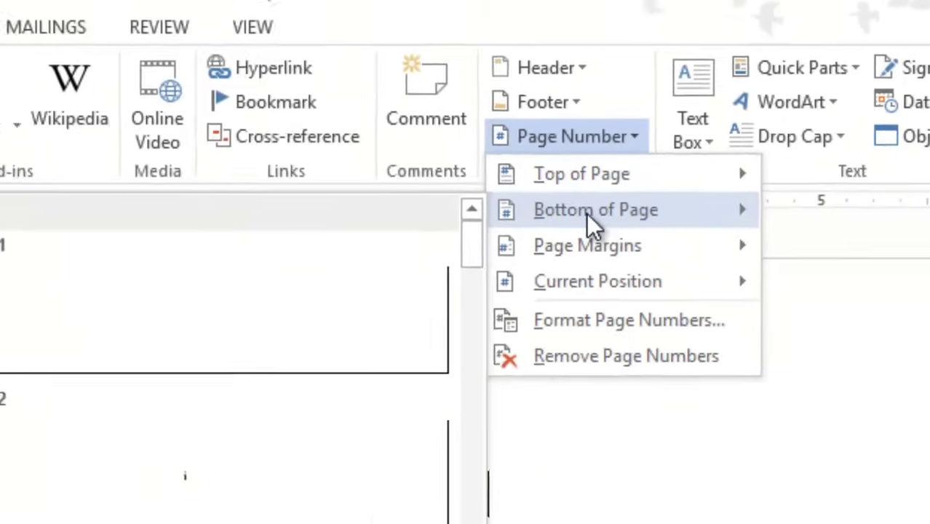
left_click(540, 286)
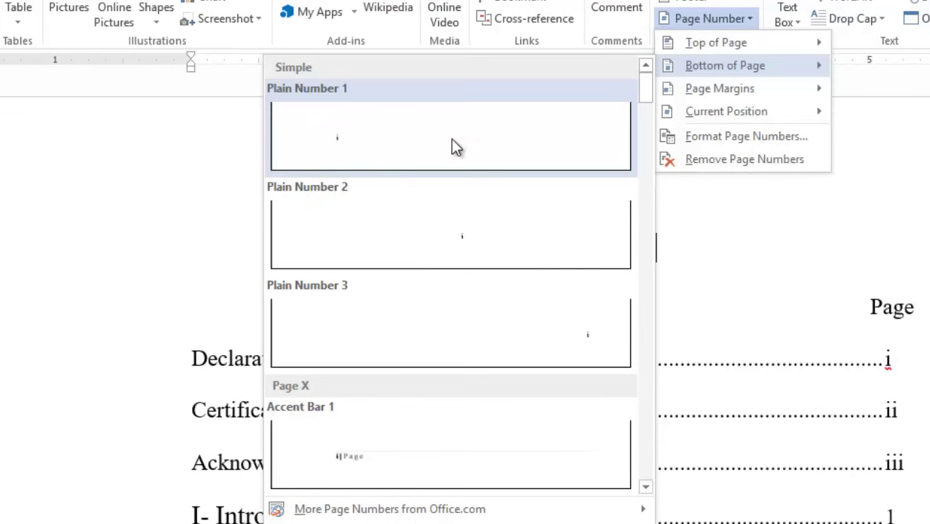
left_click(520, 329)
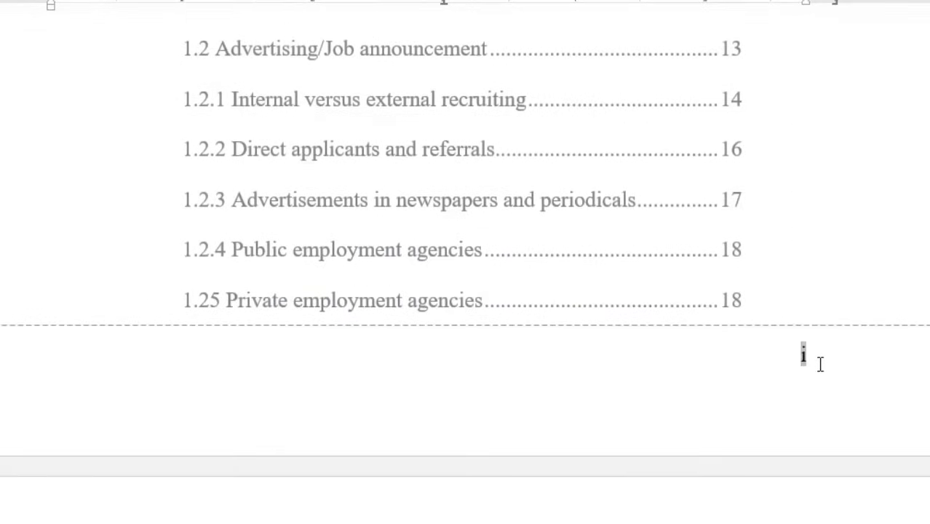
Scroll to the footer and select the page number i.
scroll(821, 364, "down", 3)
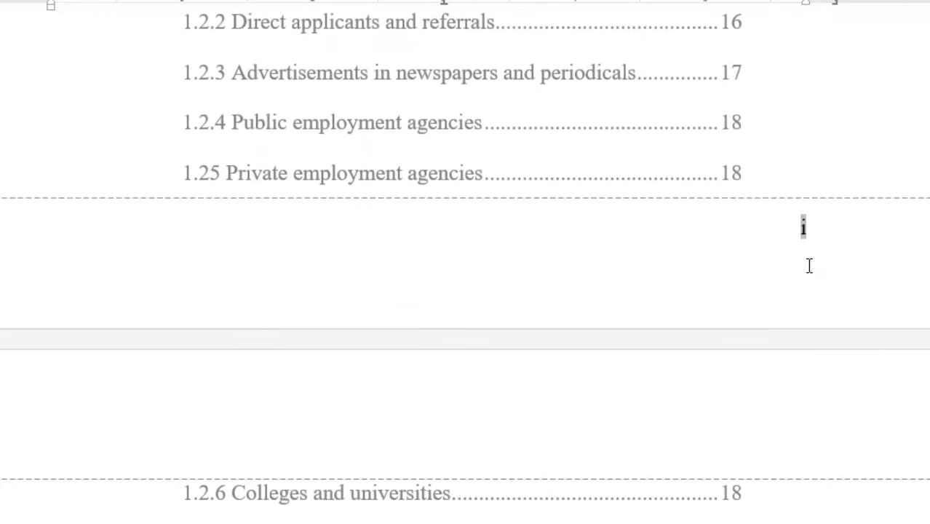
left_click(811, 226)
double_click(802, 227)
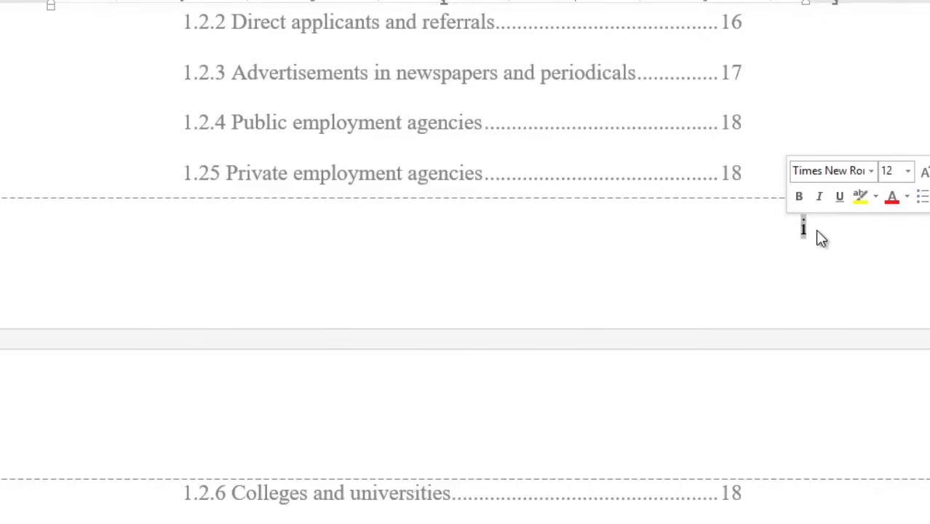
left_click(805, 232)
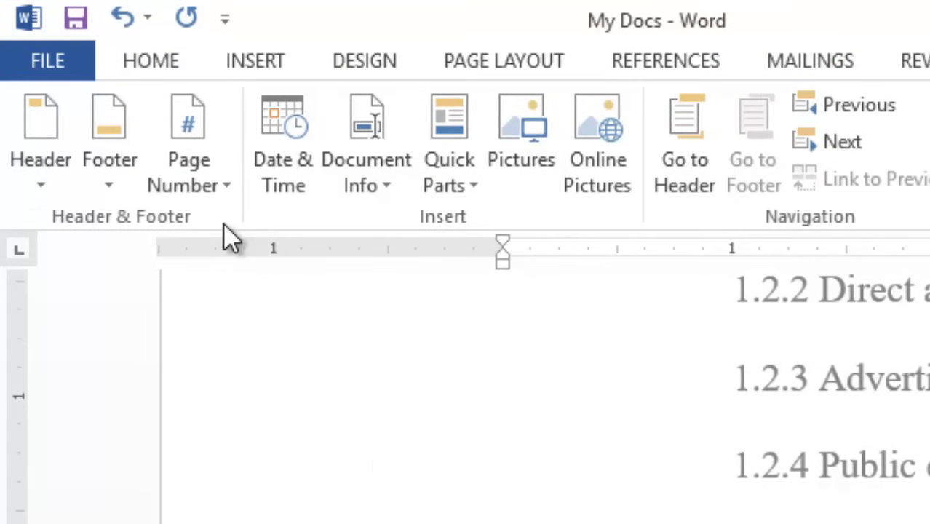
Set the page number format to lowercase Roman numerals i, ii, iii.
left_click(220, 186)
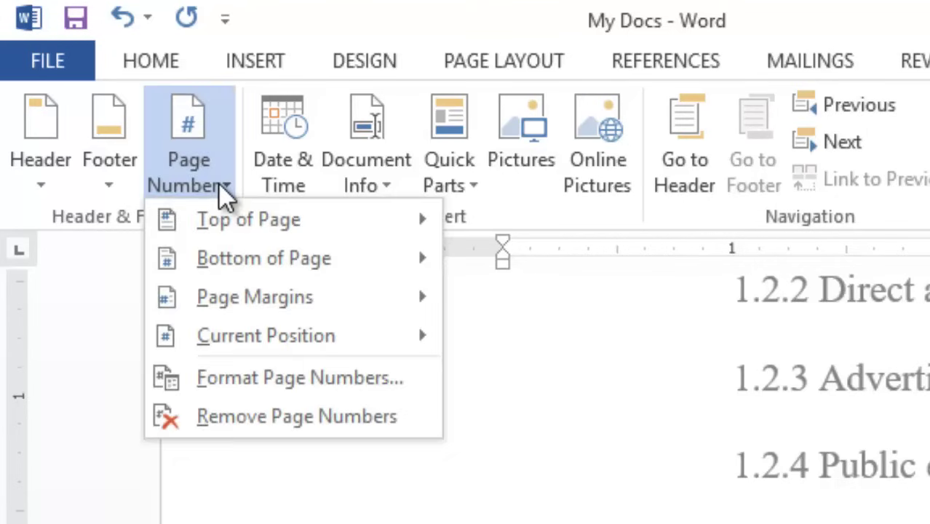
left_click(368, 381)
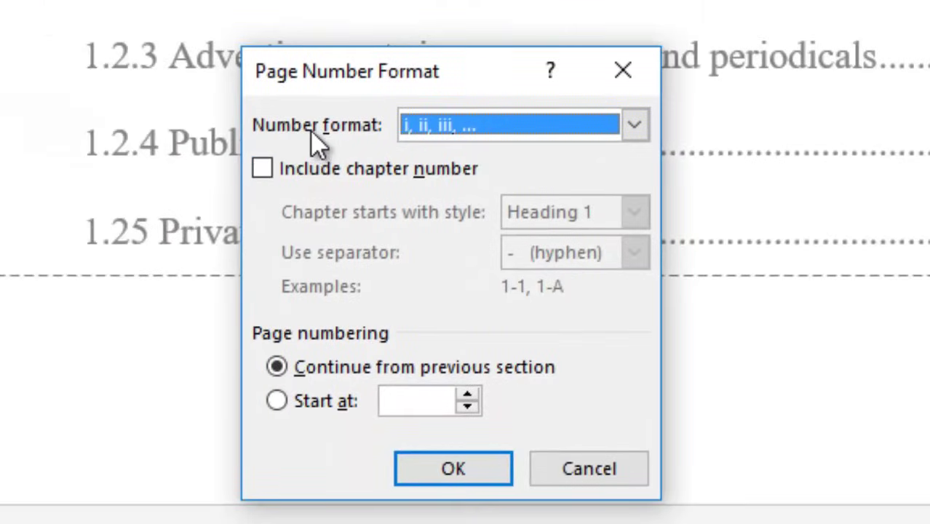
left_click(447, 128)
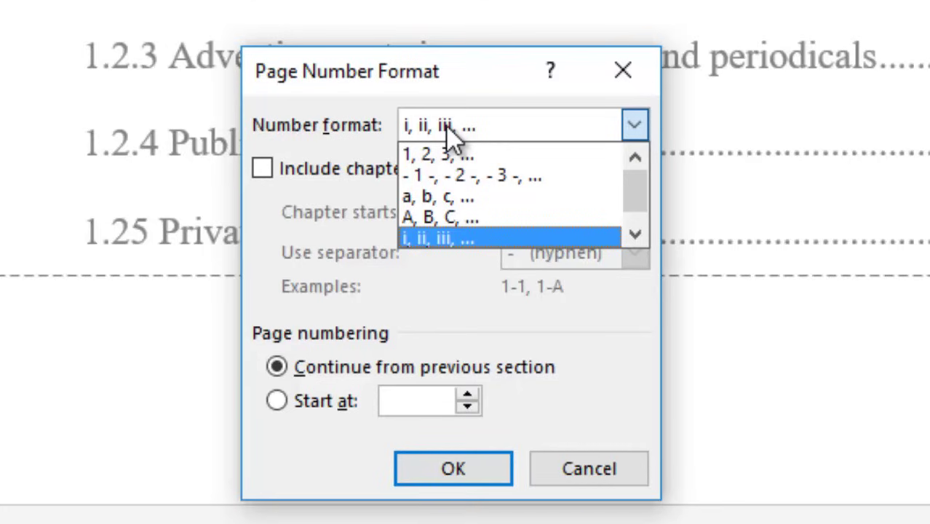
left_click(445, 125)
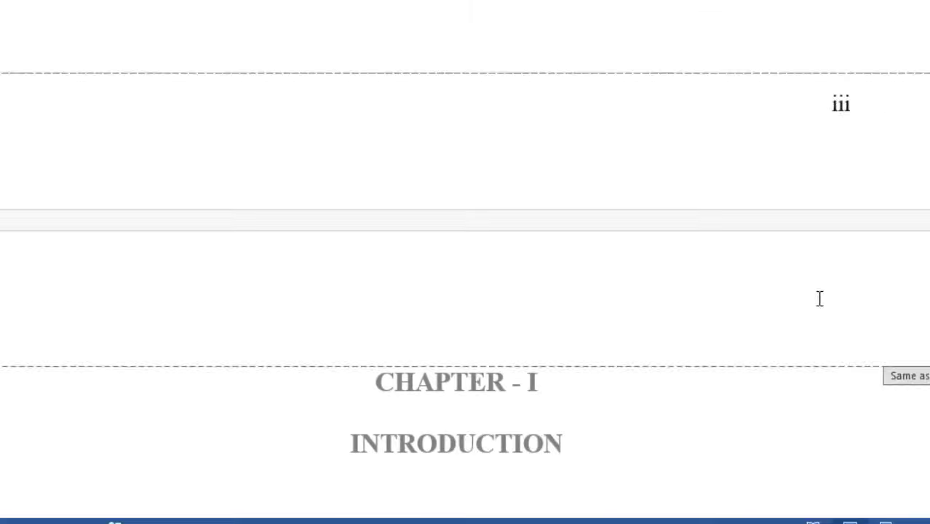
Exit the footer and place the insertion point at the end of the contents list.
double_click(639, 300)
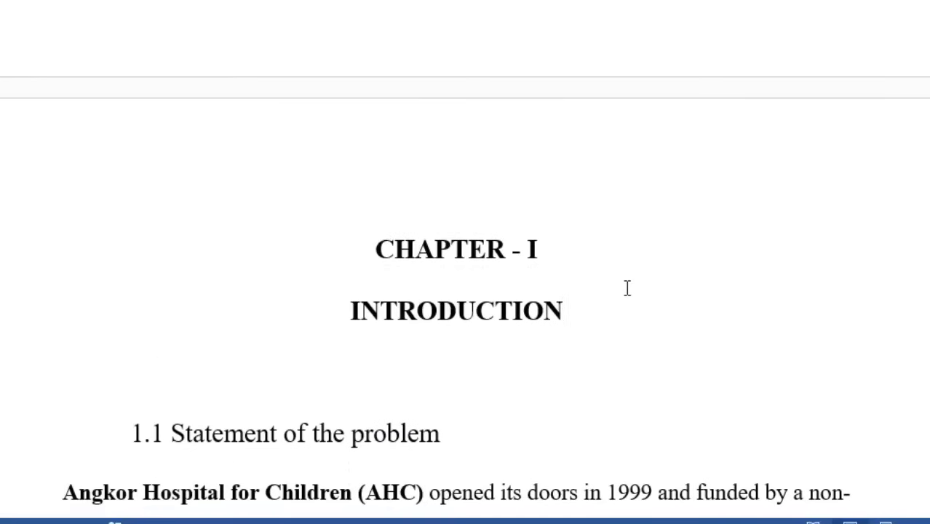
scroll(604, 269, "down", 1)
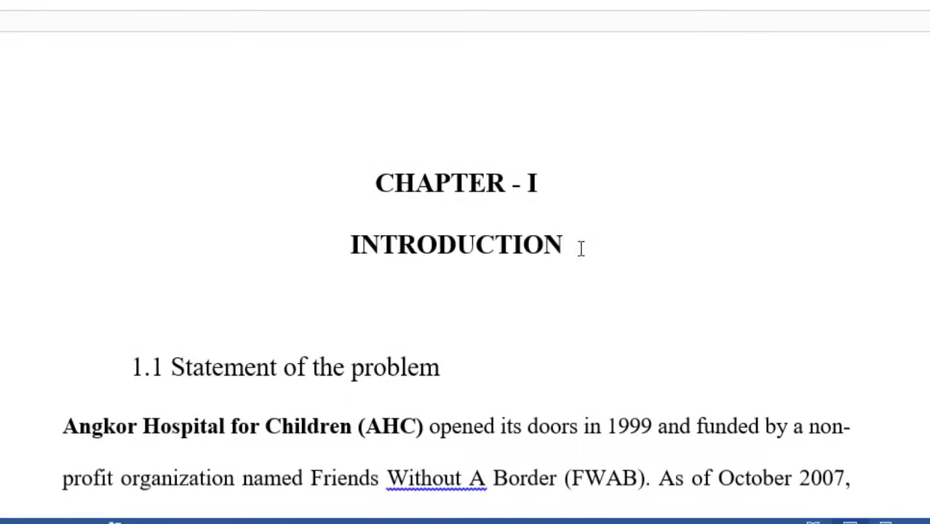
left_click(563, 183)
scroll(793, 258, "down", 5)
scroll(830, 266, "down", 7)
scroll(831, 268, "down", 4)
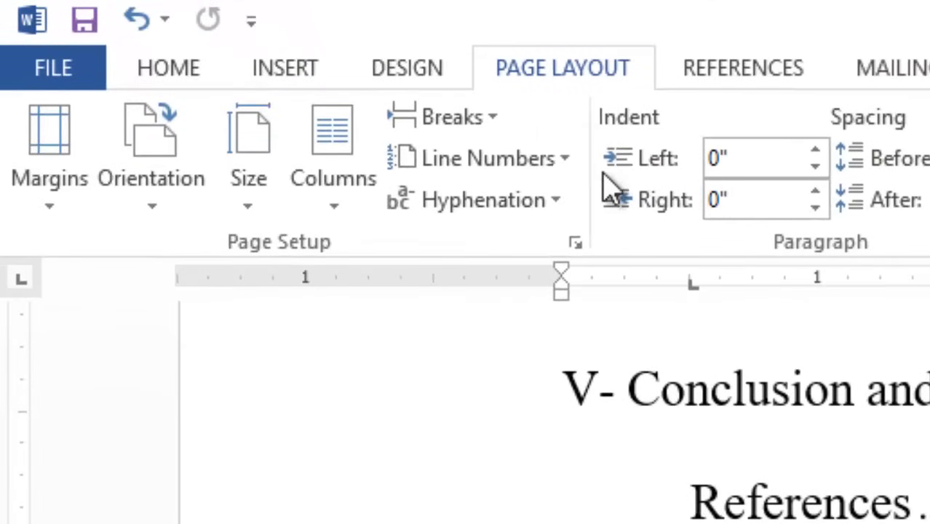
Add a Next Page section break after References, then scroll to check the new page.
left_click(484, 120)
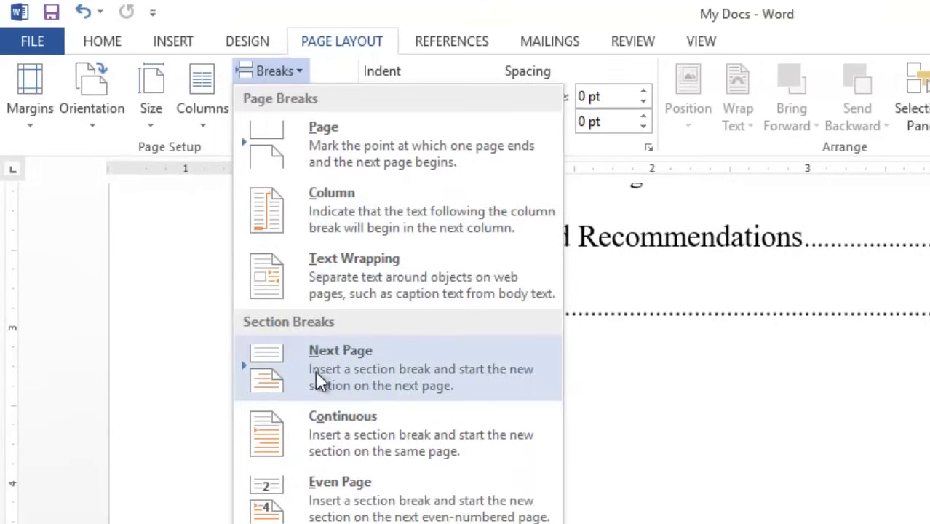
left_click(395, 369)
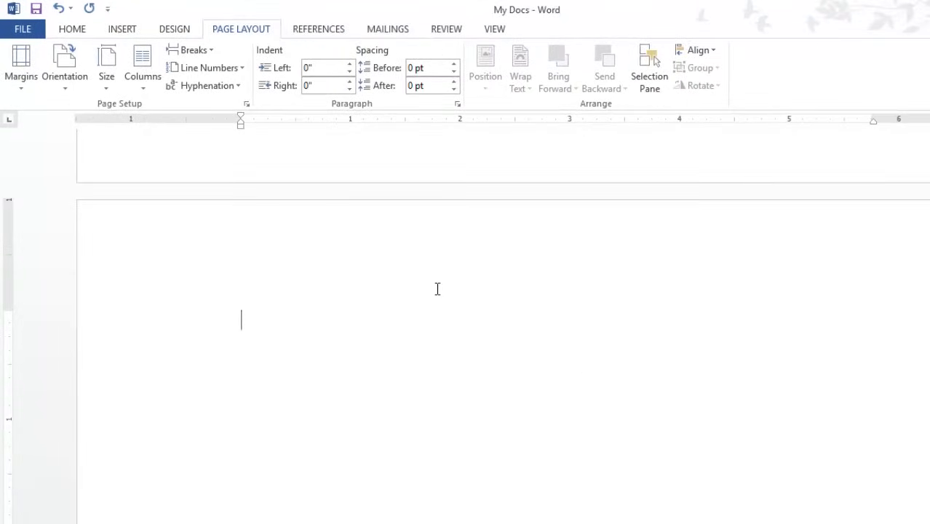
scroll(513, 324, "up", 4)
scroll(512, 324, "up", 2)
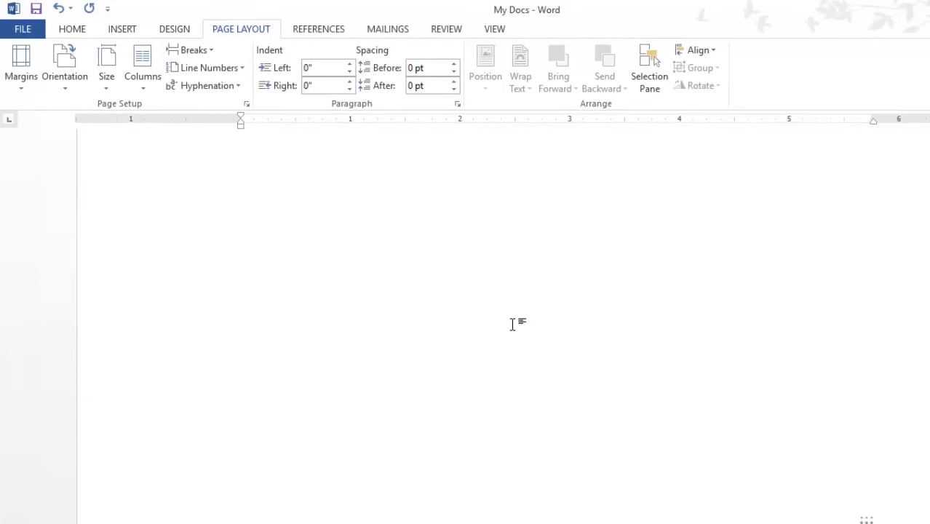
scroll(512, 324, "down", 3)
scroll(513, 324, "down", 3)
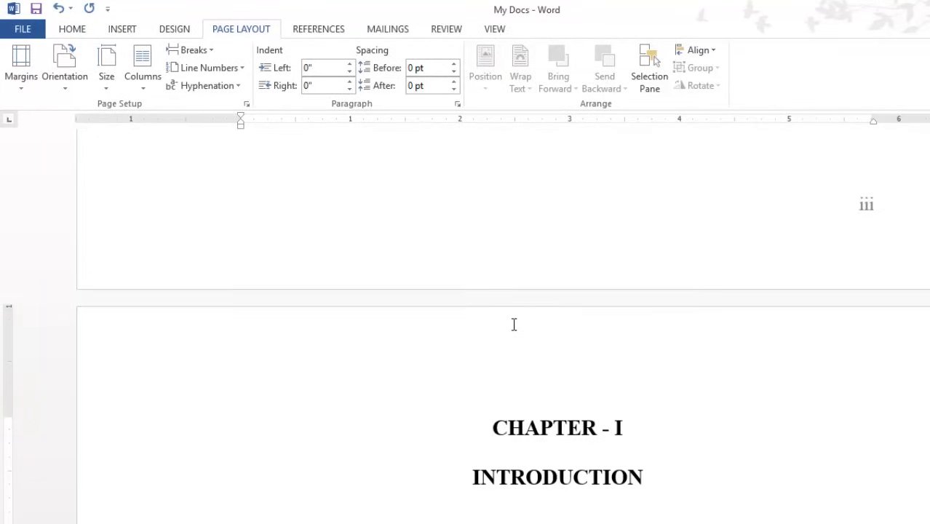
scroll(508, 255, "up", 3)
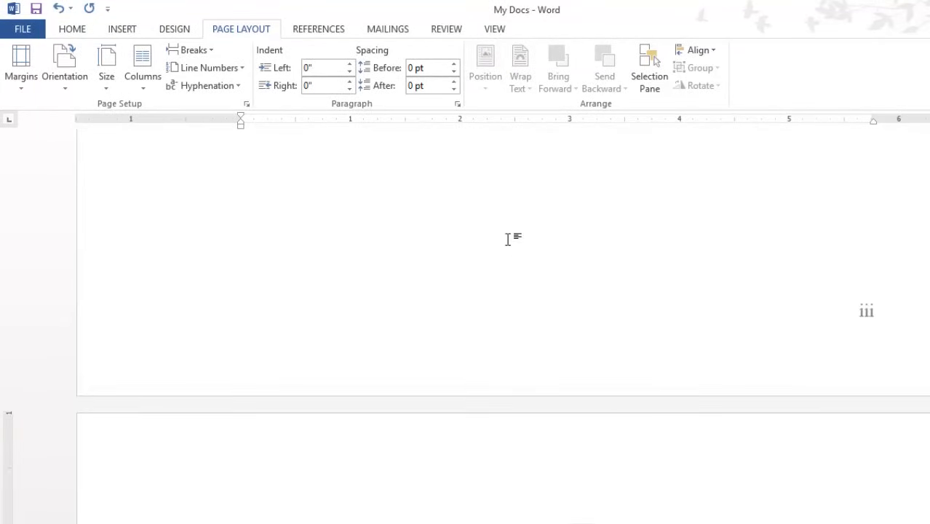
scroll(548, 518, "down", 3)
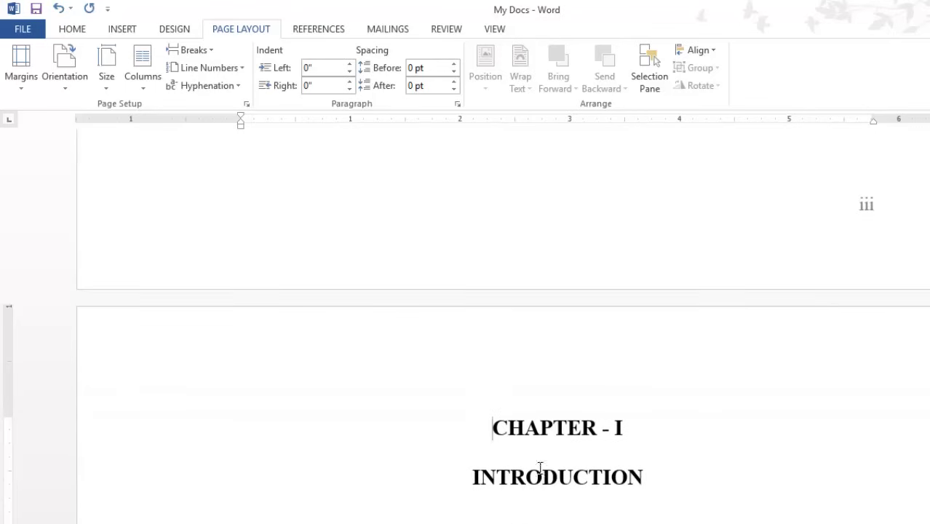
scroll(530, 179, "up", 10)
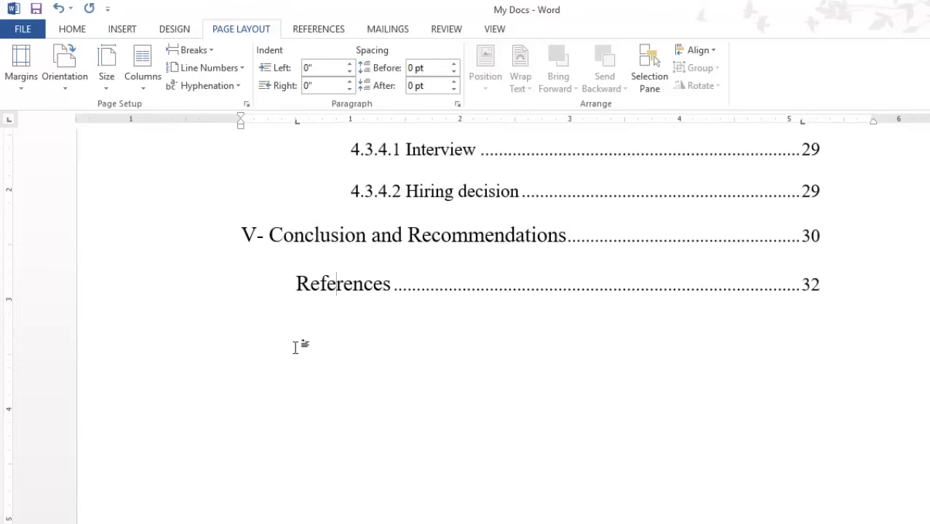
Turn on Show/Hide ¶ on the Home tab to reveal the section break.
left_click(77, 29)
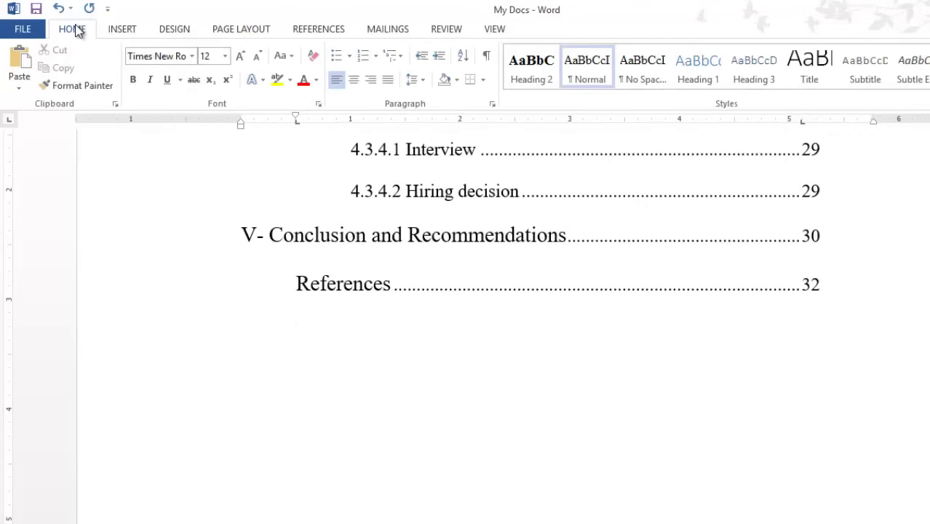
left_click(487, 65)
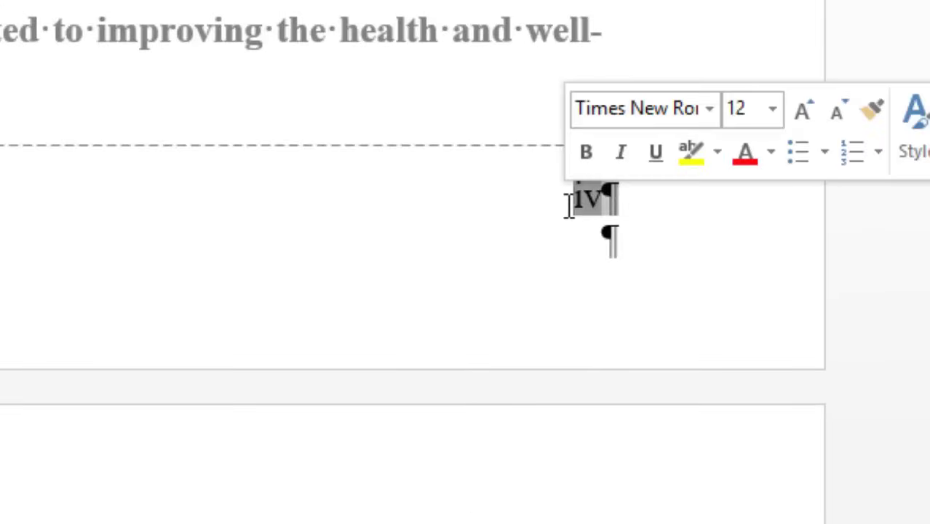
Change Chapter I's footer number from iv to Arabic 1, 2, 3 starting at 1.
left_click(613, 197)
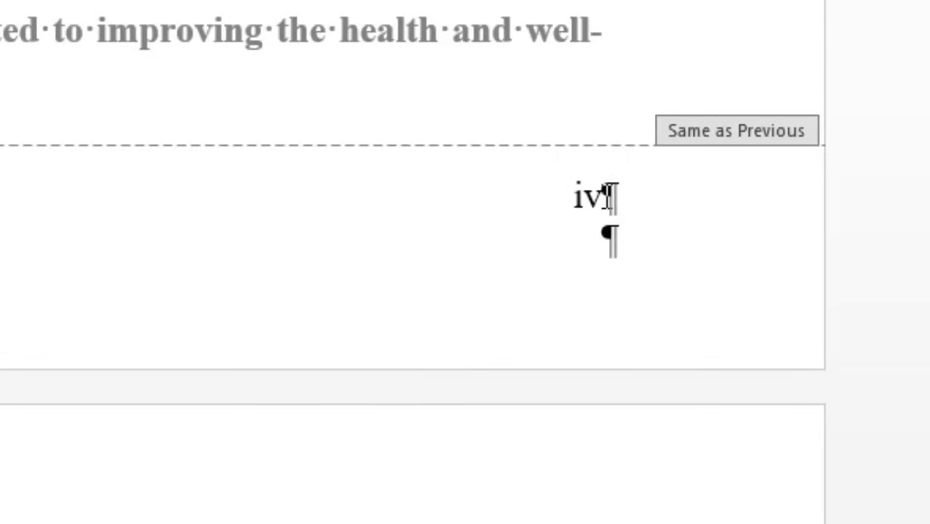
mouse_move(612, 196)
left_mouse_down()
mouse_move(571, 200)
mouse_move(543, 226)
left_mouse_up()
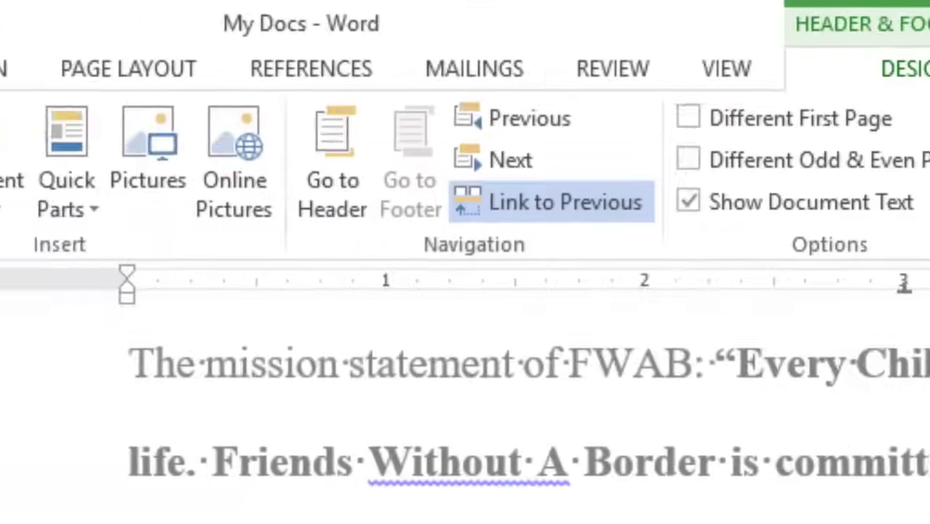
left_click(211, 204)
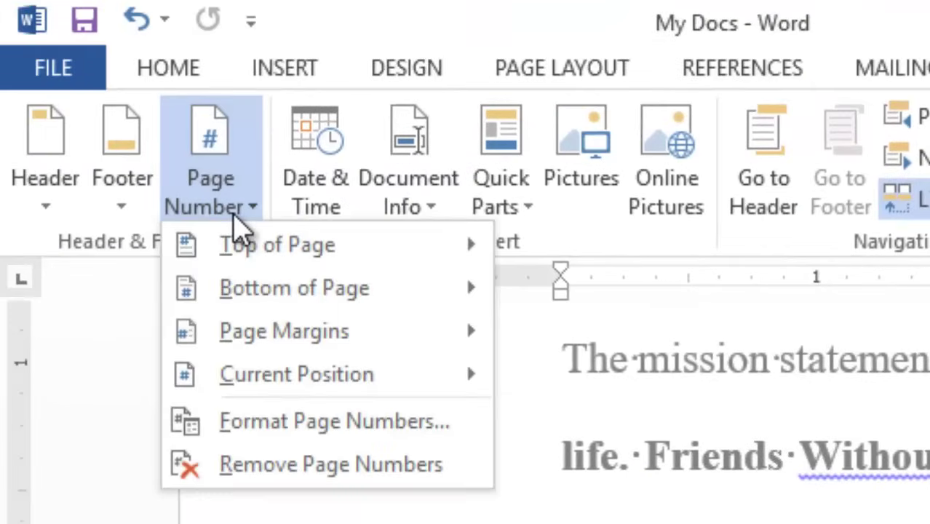
left_click(376, 427)
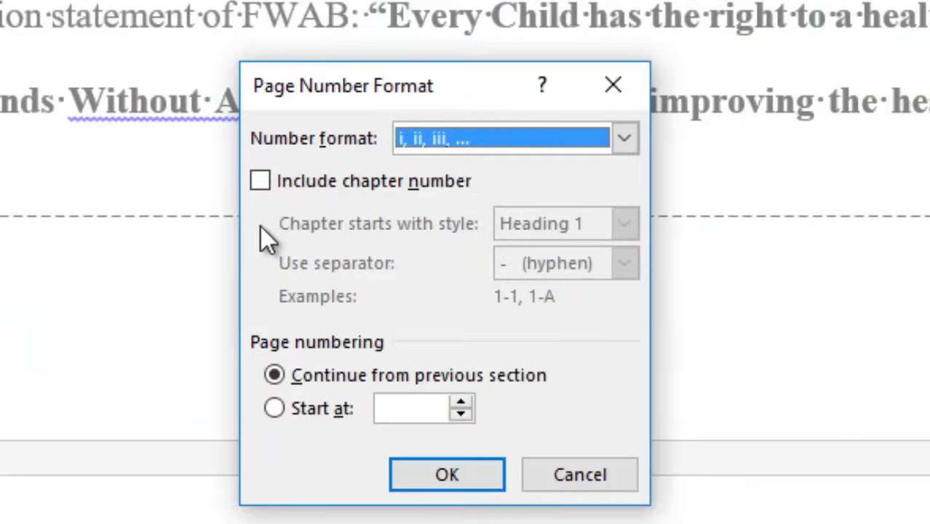
left_click(314, 409)
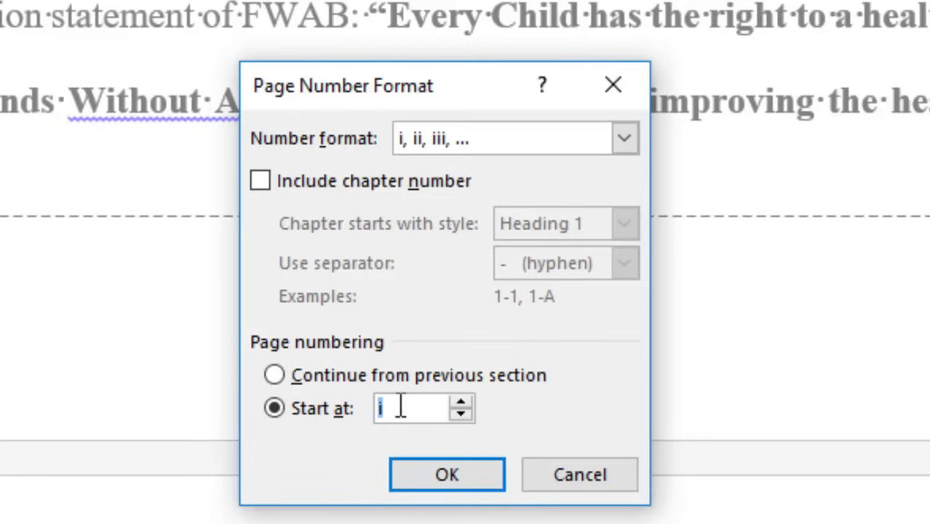
left_click(437, 140)
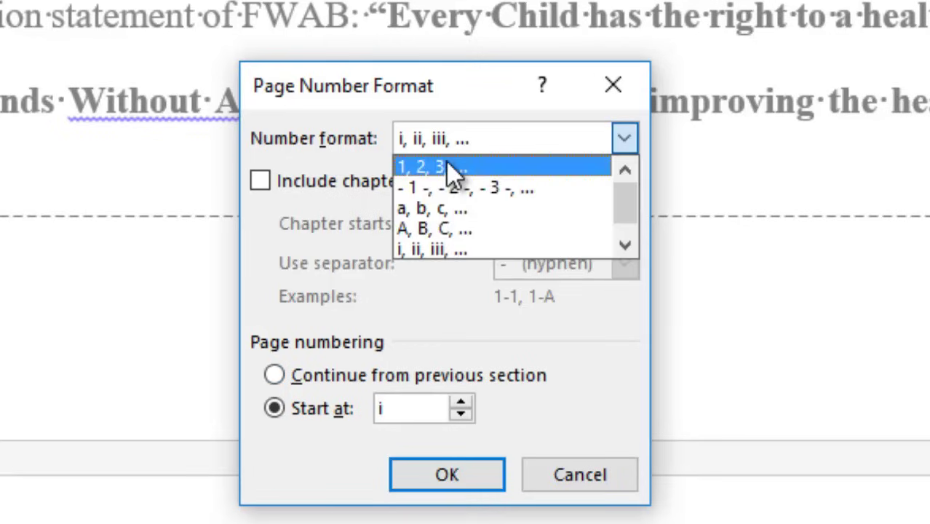
left_click(446, 164)
left_click(449, 477)
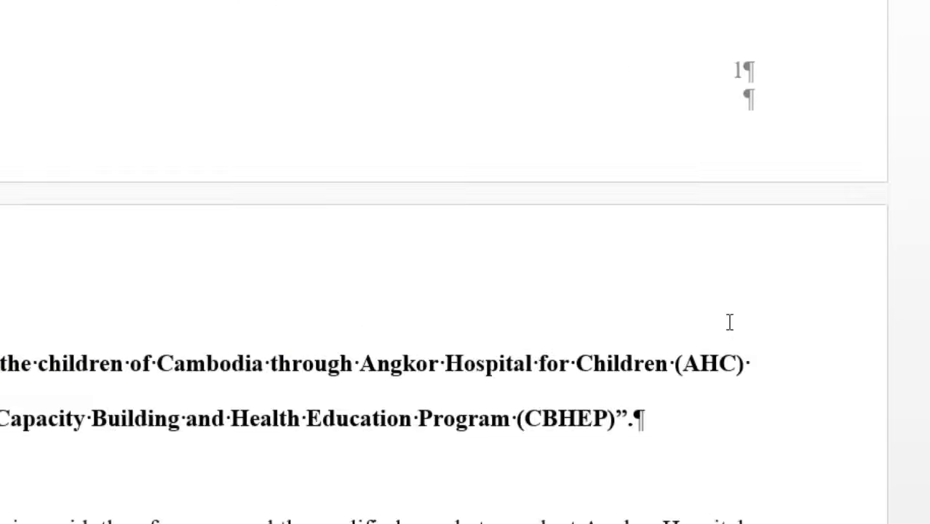
scroll(728, 319, "down", 5)
scroll(729, 323, "down", 5)
scroll(729, 322, "down", 5)
scroll(730, 322, "down", 3)
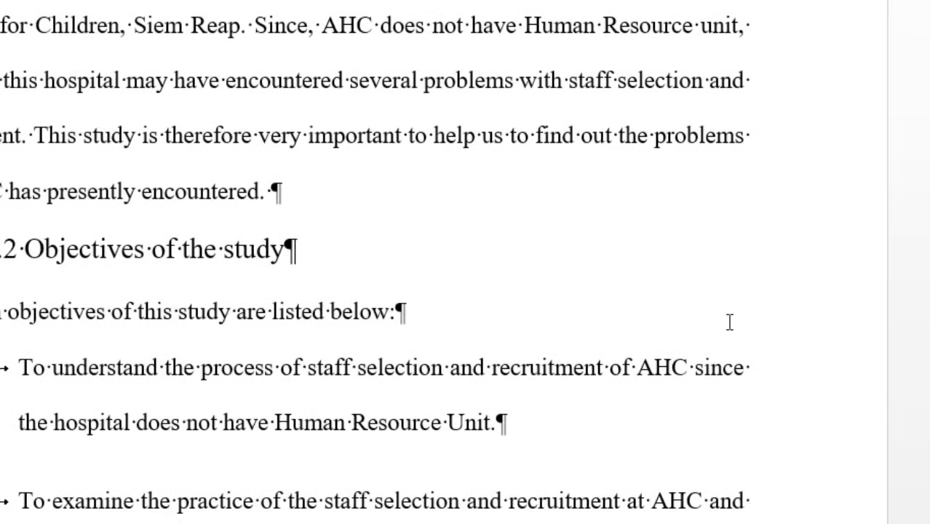